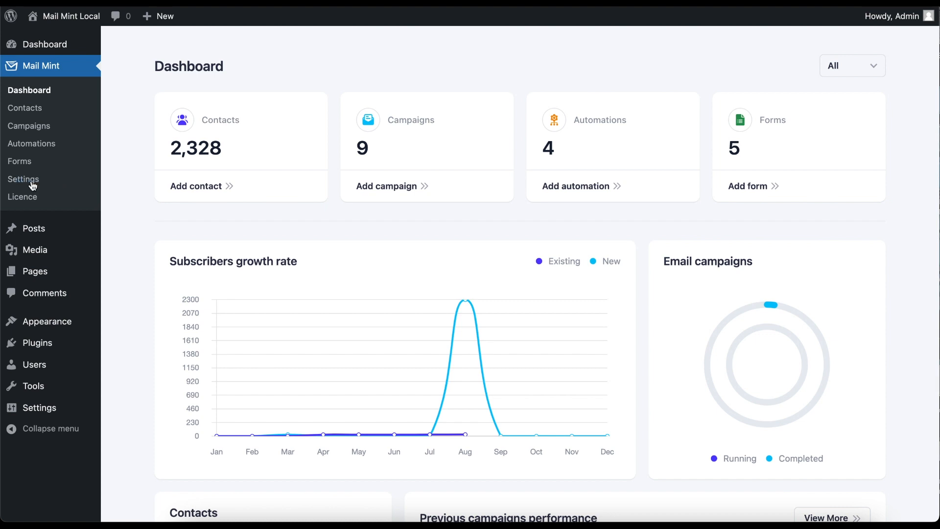
Step: Open Mail Mint's Contact Fields settings and look through the list of general fields
{"action": "left_click", "coordinate": [37, 185]}
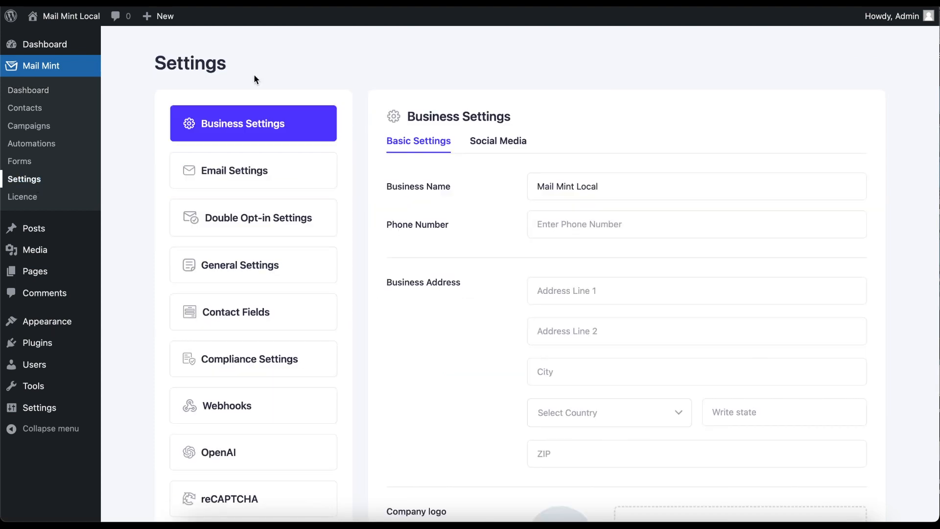
{"action": "left_click", "coordinate": [311, 328]}
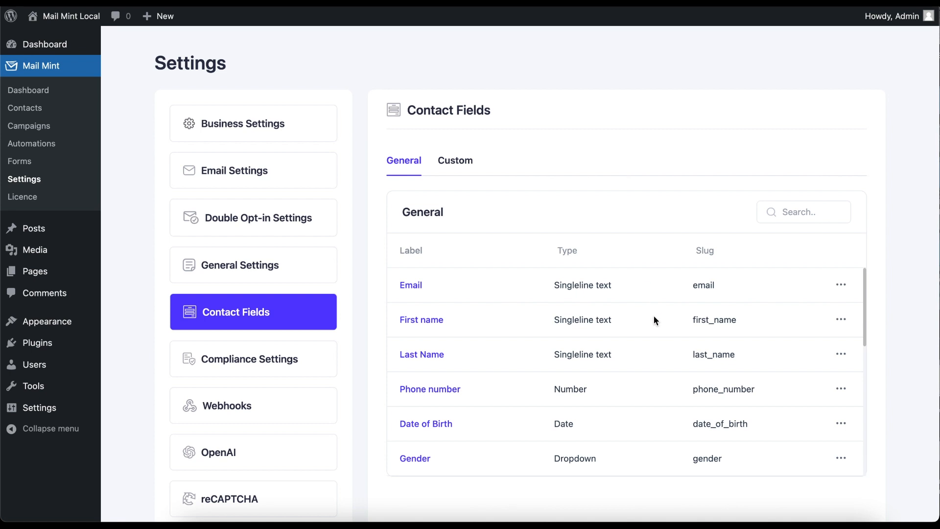
{"action": "scroll", "coordinate": [654, 319], "scroll_direction": "down", "scroll_amount": 5}
{"action": "scroll", "coordinate": [654, 319], "scroll_direction": "up", "scroll_amount": 5}
{"action": "scroll", "coordinate": [654, 319], "scroll_direction": "down", "scroll_amount": 2}
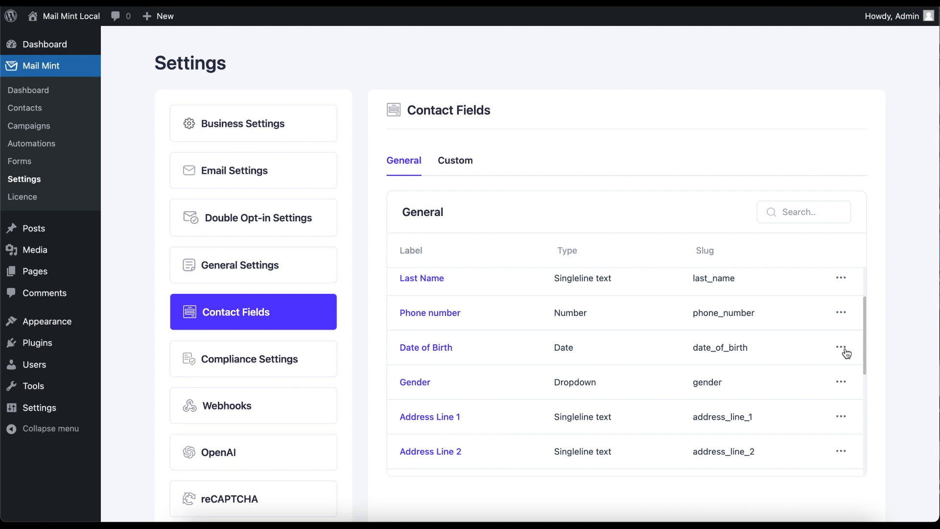
{"action": "scroll", "coordinate": [797, 362], "scroll_direction": "up", "scroll_amount": 1}
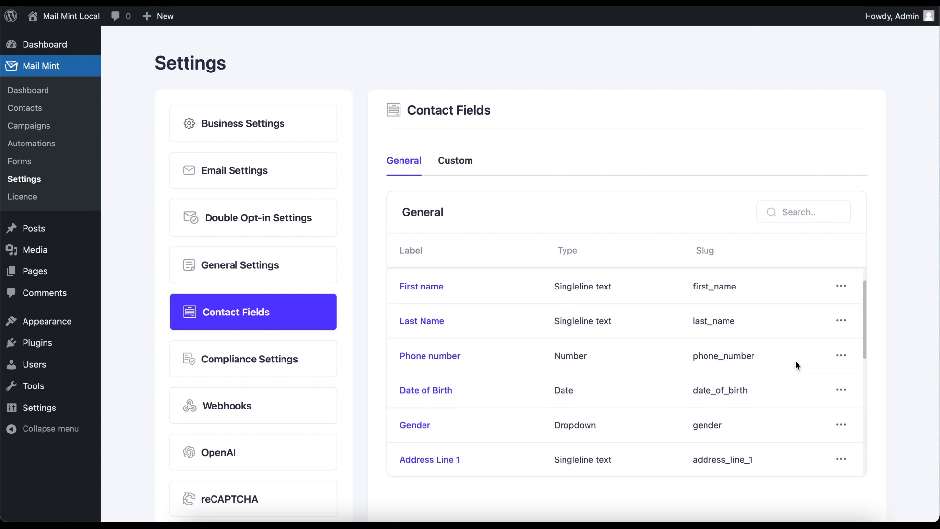
Step: Edit the Last Name general field, setting its label to "Nickname" and its placeholder text to "Give your nickname", and save the update
{"action": "left_click", "coordinate": [841, 326]}
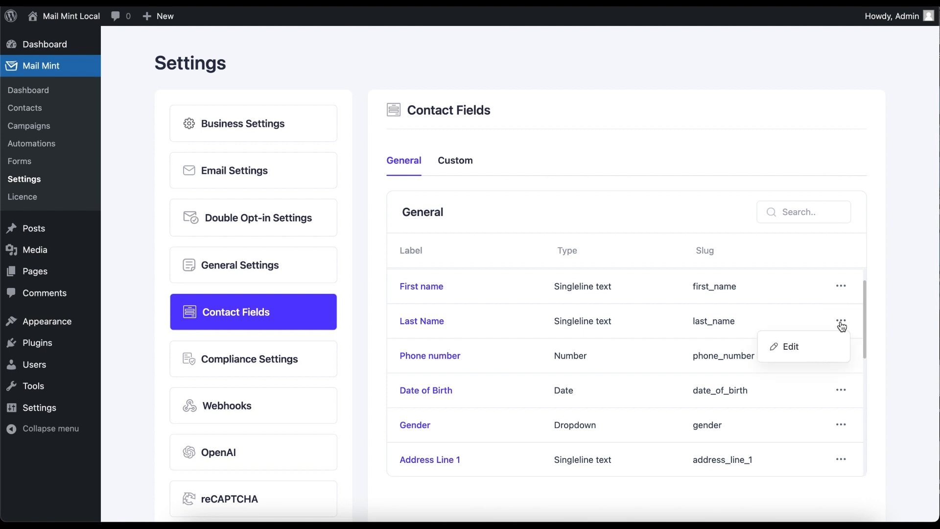
{"action": "left_click", "coordinate": [820, 349]}
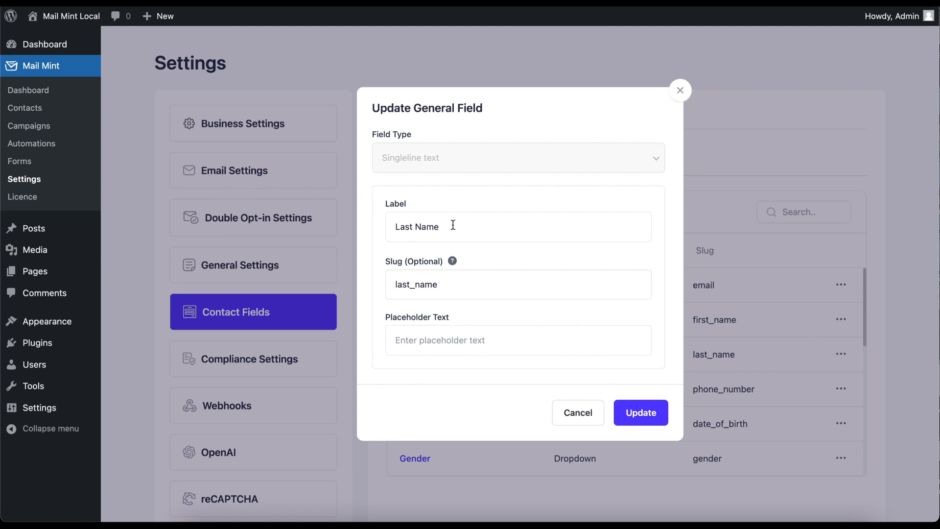
{"action": "left_click_drag", "start_coordinate": [454, 226], "coordinate": [387, 228]}
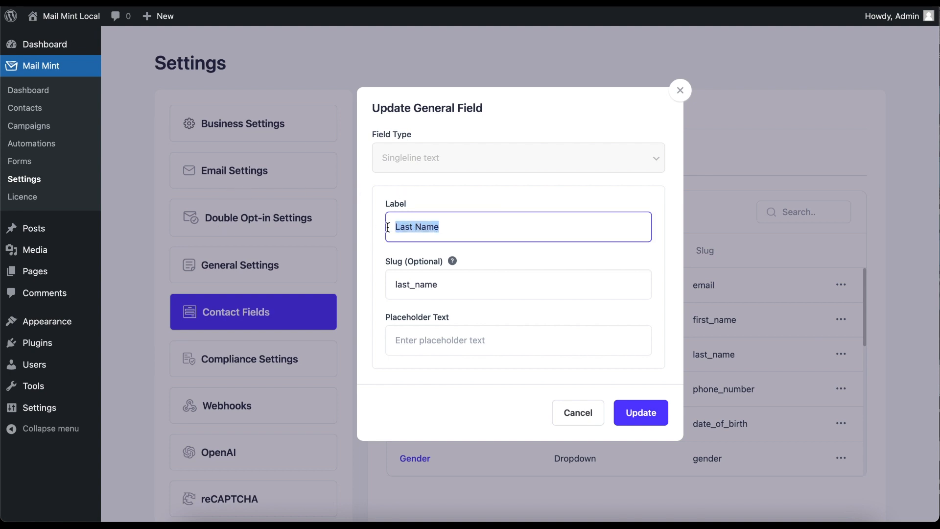
{"action": "type", "text": "Nic"}
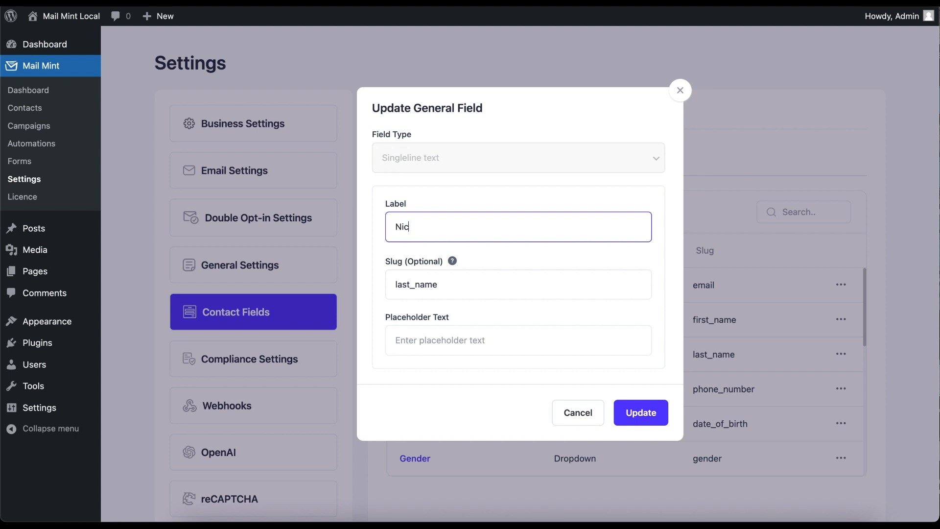
{"action": "type", "text": "kname"}
{"action": "left_click", "coordinate": [486, 340]}
{"action": "type", "text": "Give your nickname"}
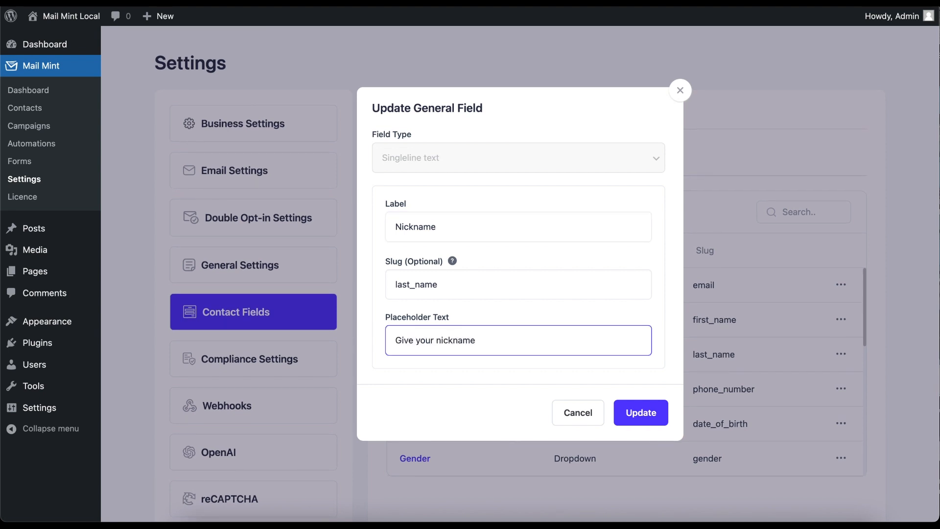
{"action": "left_click", "coordinate": [596, 370]}
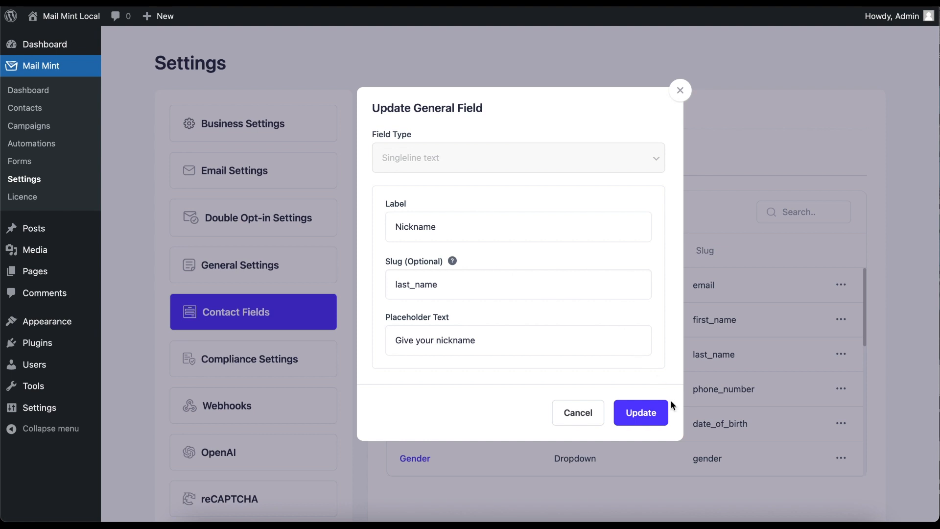
{"action": "left_click", "coordinate": [663, 413]}
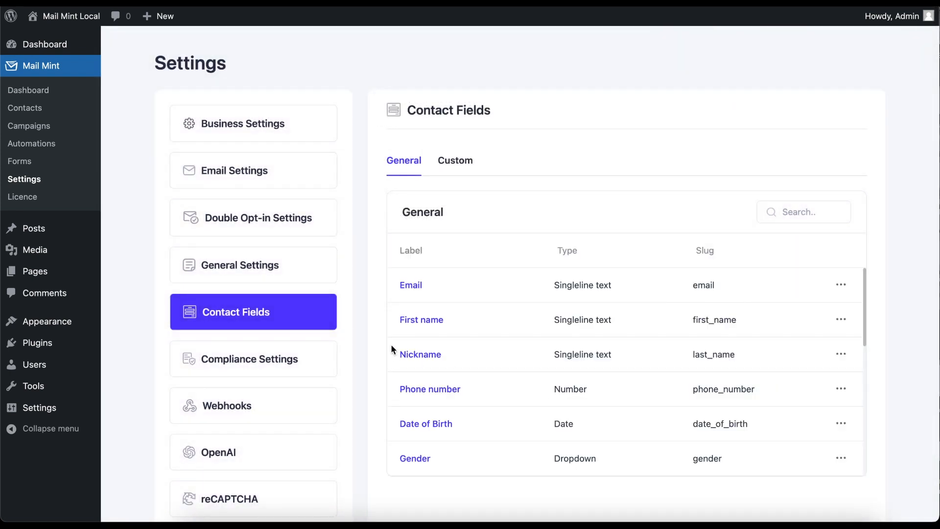
Step: Start a new custom contact field named "Website URL" with the field type Singleline text
{"action": "scroll", "coordinate": [752, 217], "scroll_direction": "down", "scroll_amount": 2}
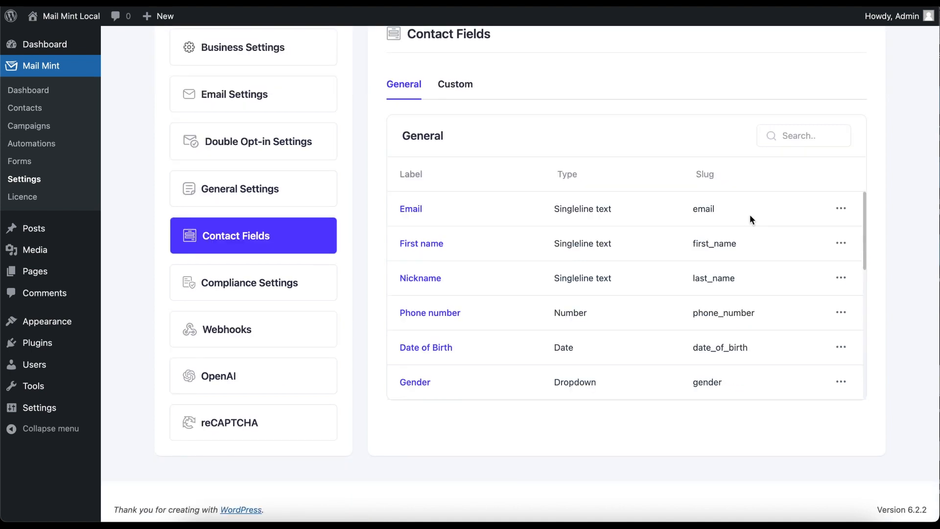
{"action": "scroll", "coordinate": [569, 174], "scroll_direction": "up", "scroll_amount": 2}
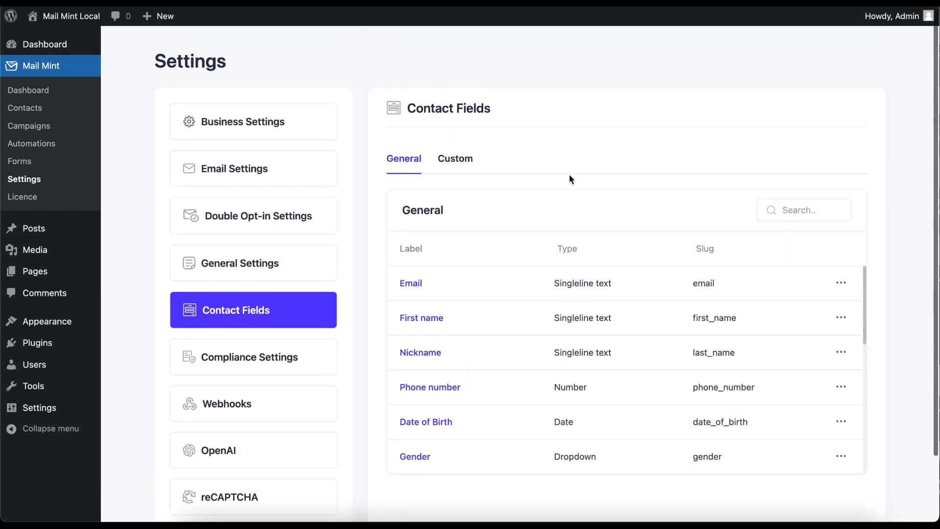
{"action": "left_click", "coordinate": [469, 166]}
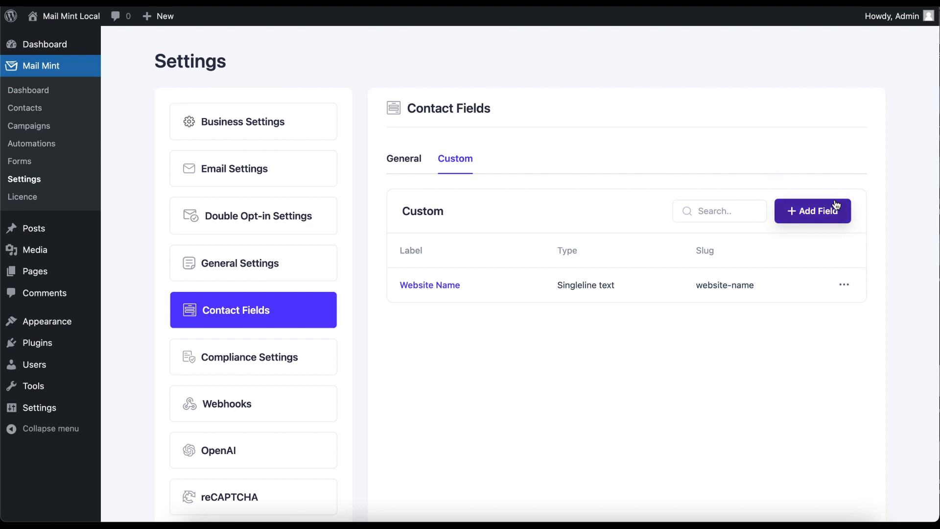
{"action": "left_click", "coordinate": [842, 220]}
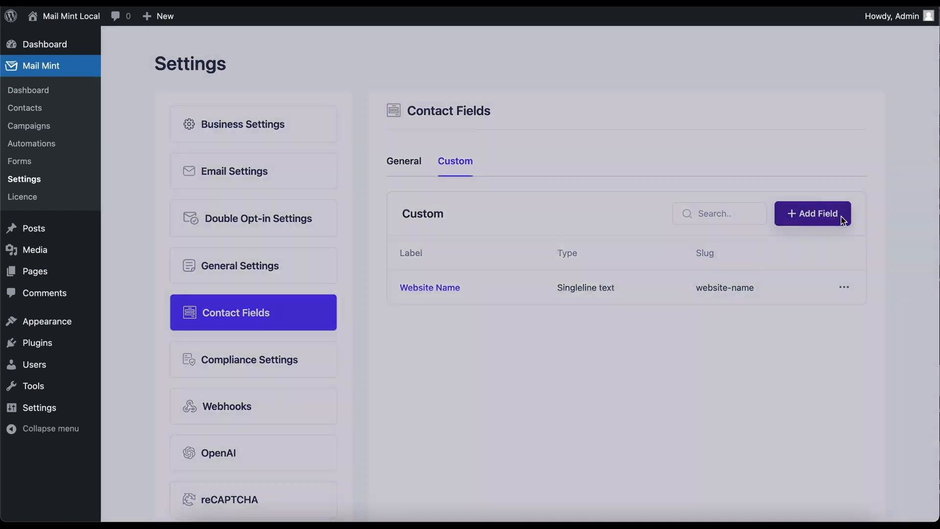
{"action": "left_click", "coordinate": [428, 226]}
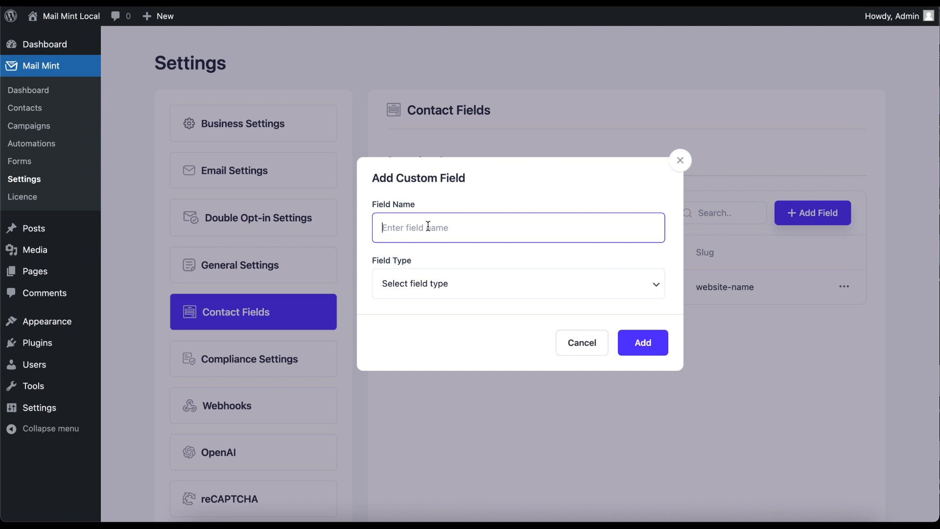
{"action": "type", "text": "Website URL"}
{"action": "left_click", "coordinate": [499, 291]}
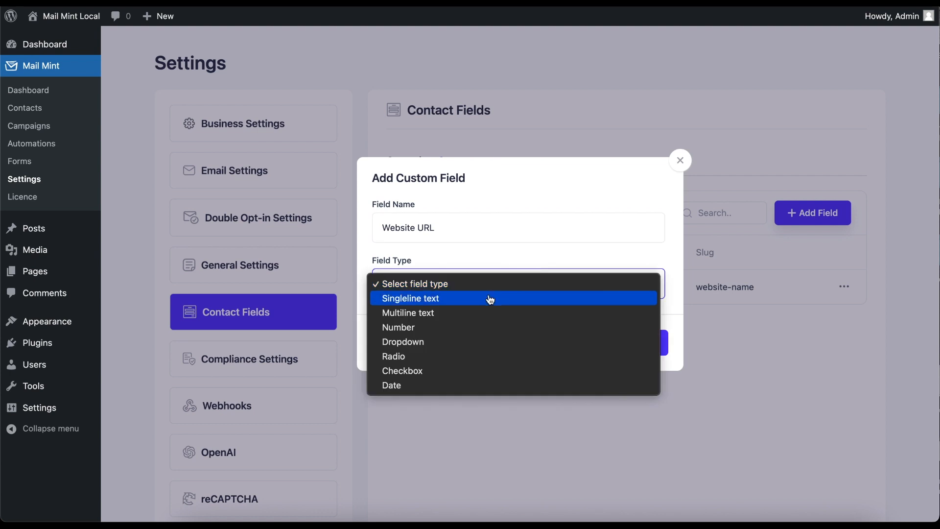
{"action": "left_click", "coordinate": [491, 300]}
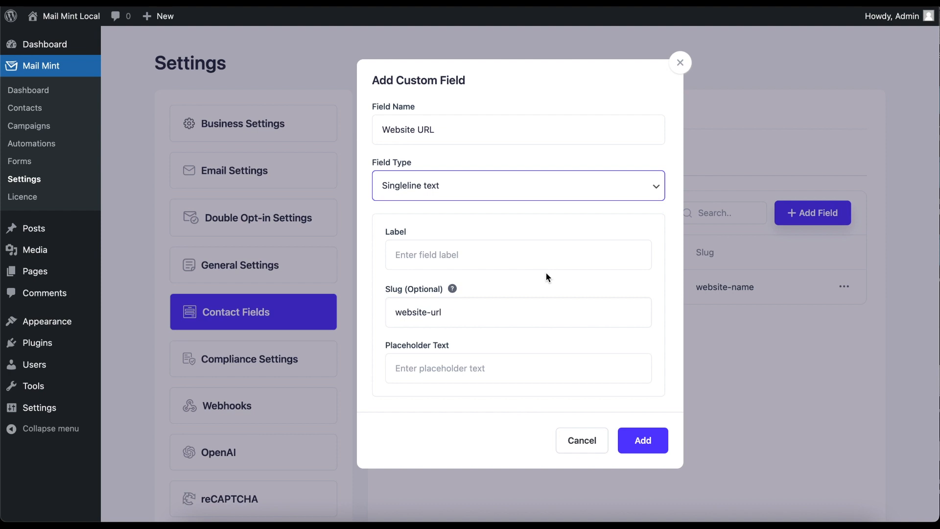
Step: Label the new custom field "Website URL", set its placeholder to "Provide your Website URL here", and add it
{"action": "left_click", "coordinate": [455, 264]}
{"action": "type", "text": "Website "}
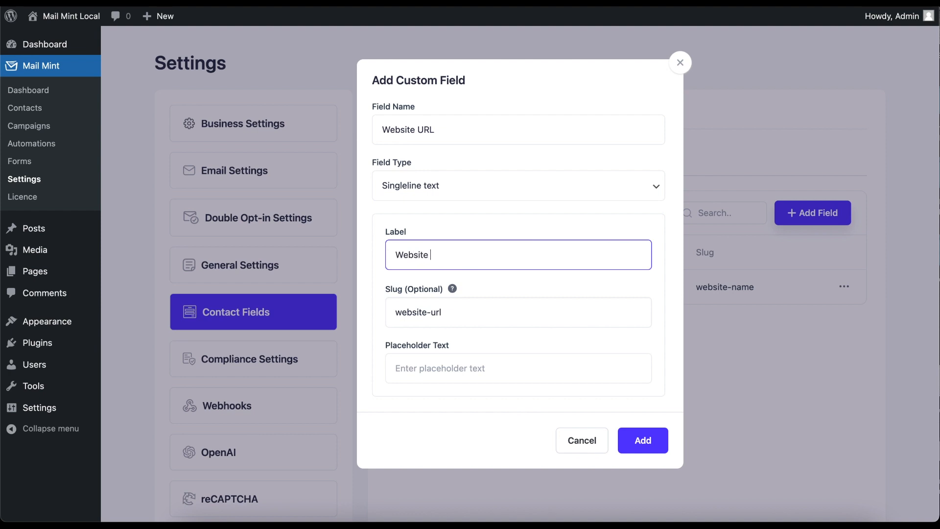
{"action": "type", "text": "URL"}
{"action": "scroll", "coordinate": [476, 263], "scroll_direction": "down", "scroll_amount": 1}
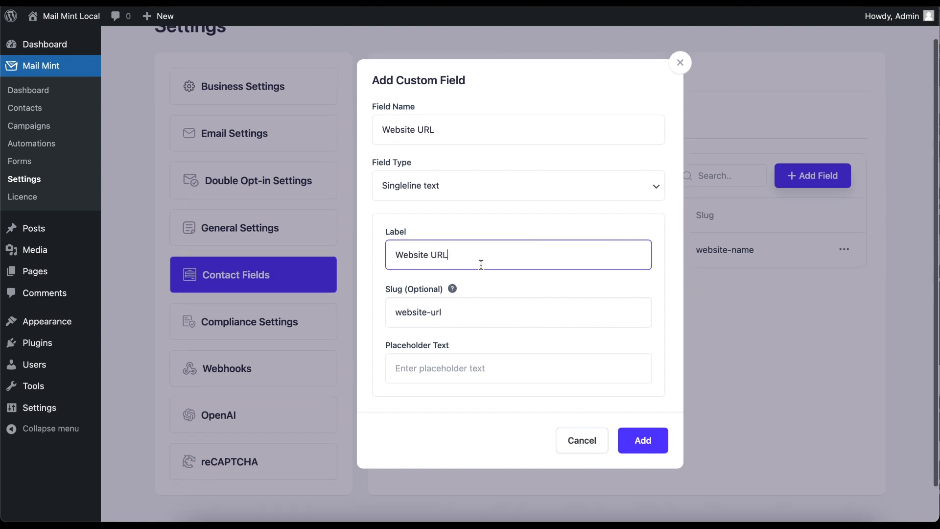
{"action": "left_click", "coordinate": [486, 368]}
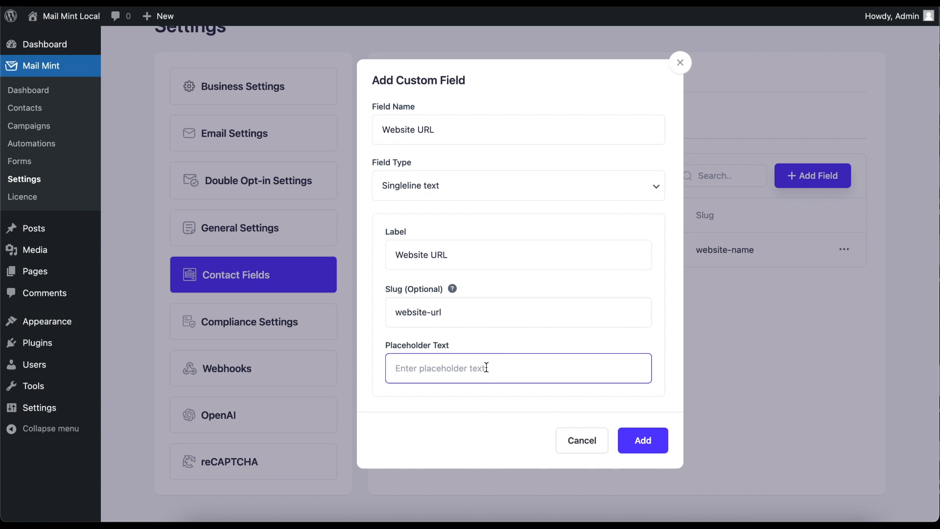
{"action": "type", "text": "Provide your Website URL here"}
{"action": "left_click", "coordinate": [647, 446]}
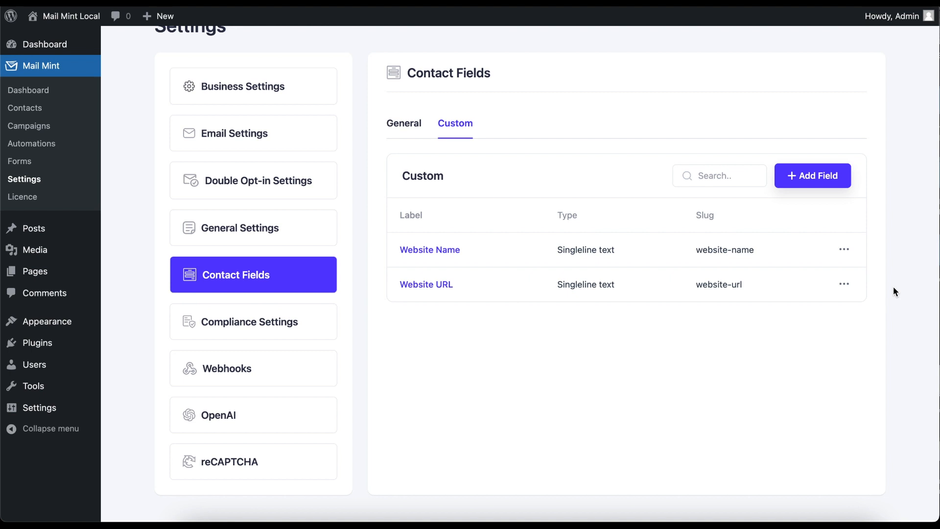
Step: Open the first contact's profile from the contacts list and check its renamed and custom fields
{"action": "left_click", "coordinate": [67, 116]}
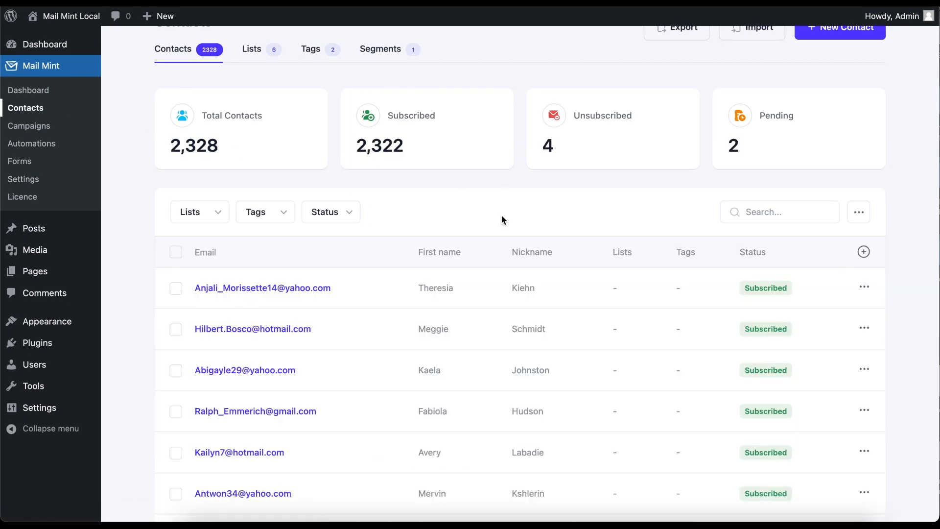
{"action": "left_click", "coordinate": [262, 292]}
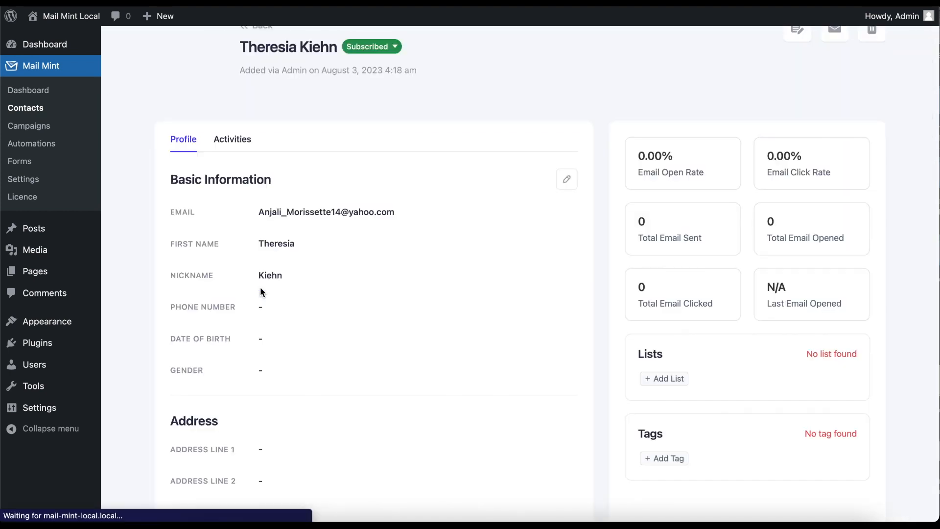
{"action": "scroll", "coordinate": [458, 276], "scroll_direction": "down", "scroll_amount": 9}
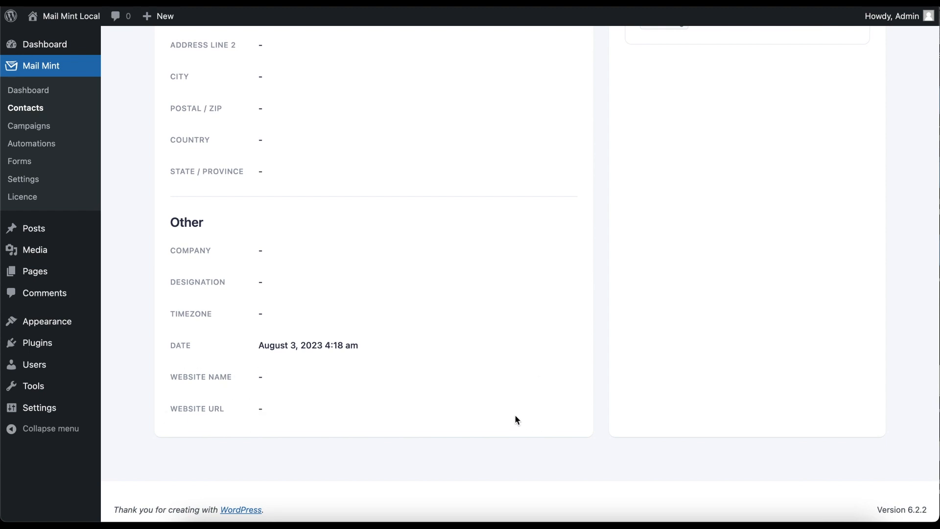
{"action": "scroll", "coordinate": [515, 420], "scroll_direction": "up", "scroll_amount": 10}
{"action": "left_click", "coordinate": [570, 219]}
{"action": "scroll", "coordinate": [448, 353], "scroll_direction": "down", "scroll_amount": 10}
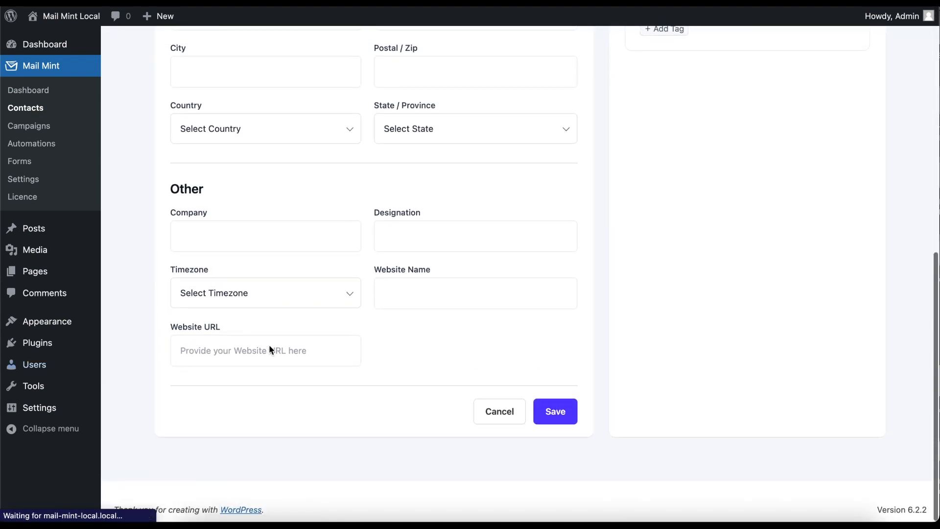
{"action": "left_click", "coordinate": [269, 345]}
{"action": "type", "text": "www.ge"}
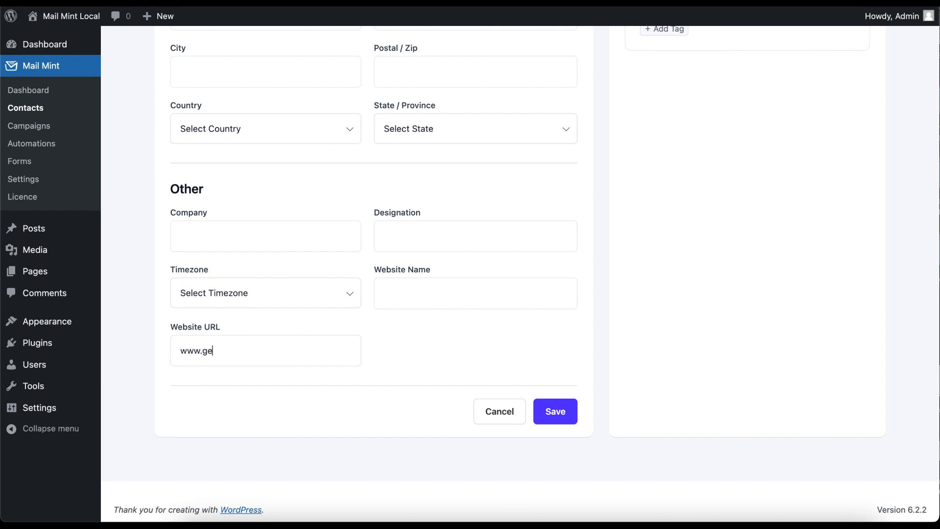
{"action": "type", "text": "twpfunnels.com"}
{"action": "left_click", "coordinate": [556, 414]}
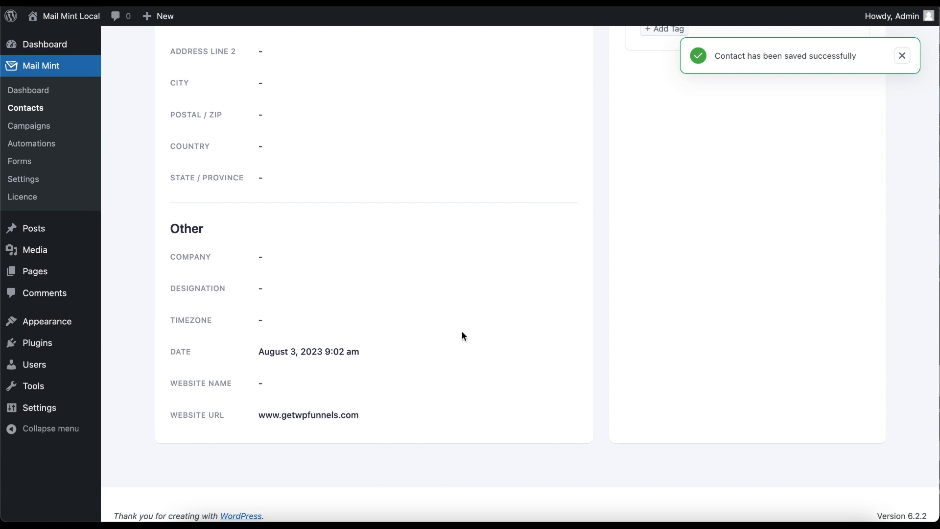
{"action": "scroll", "coordinate": [458, 299], "scroll_direction": "up", "scroll_amount": 10}
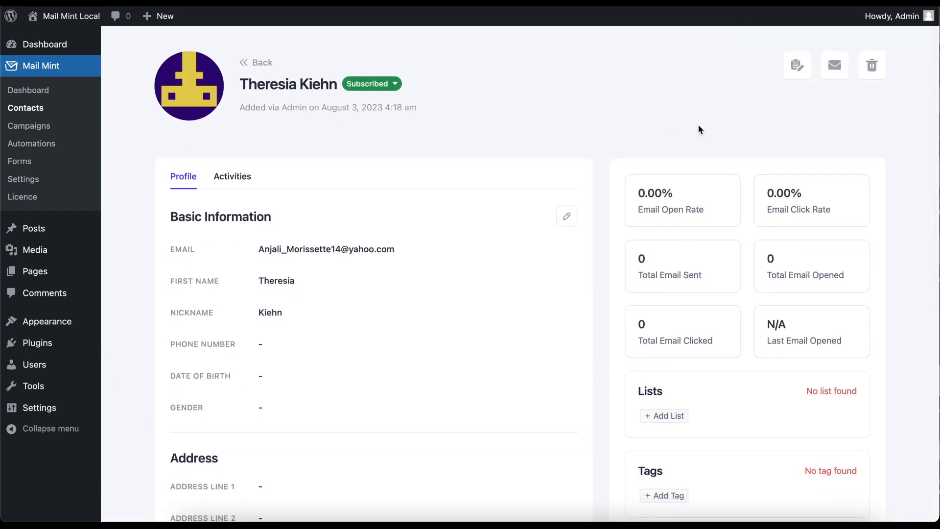
{"action": "scroll", "coordinate": [479, 209], "scroll_direction": "down", "scroll_amount": 10}
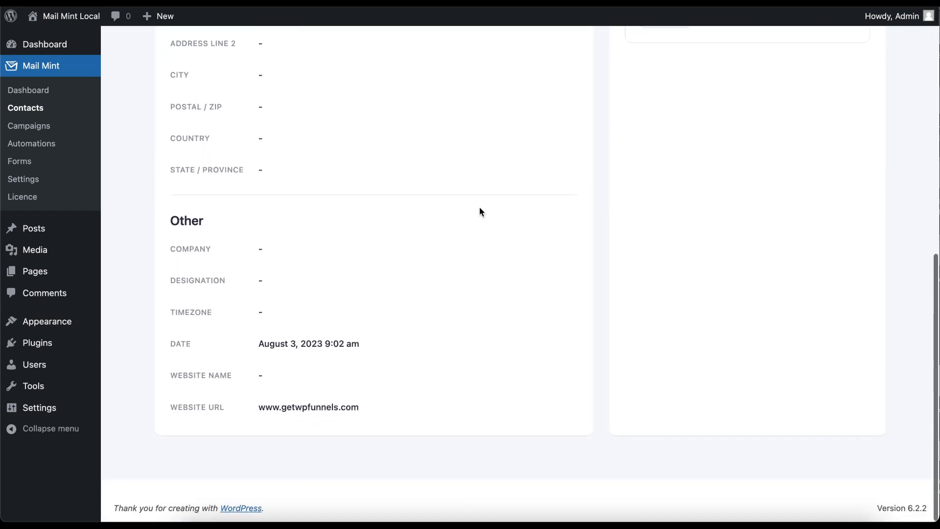